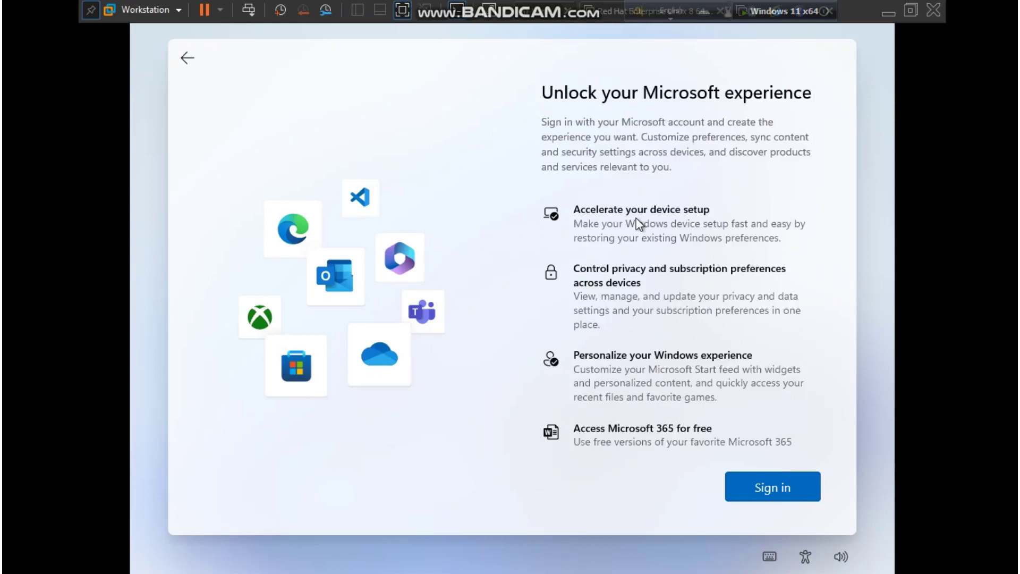
Step: Sign in to Windows setup with the Microsoft account's e-mail address and password
click(769, 498)
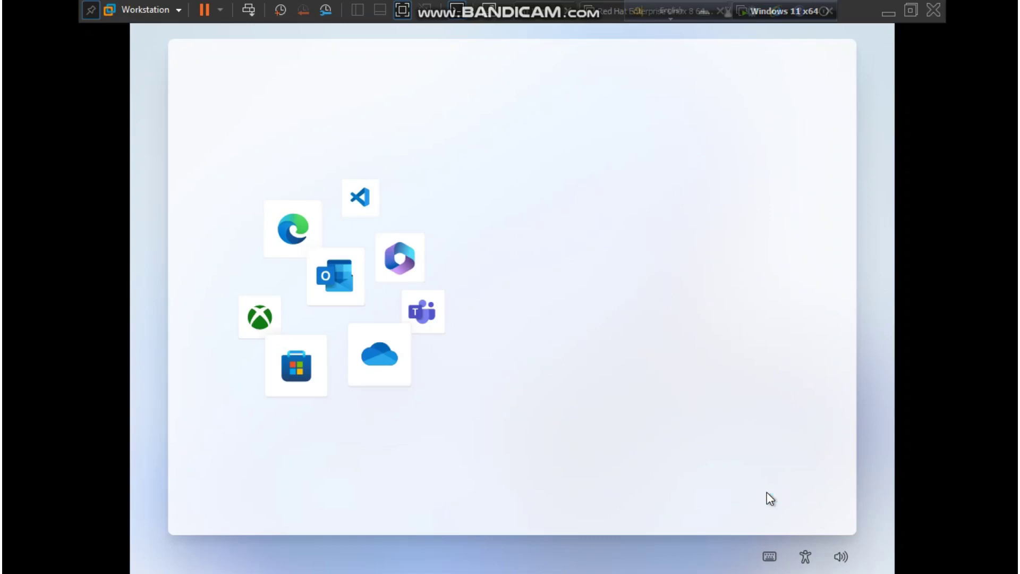
text(m)
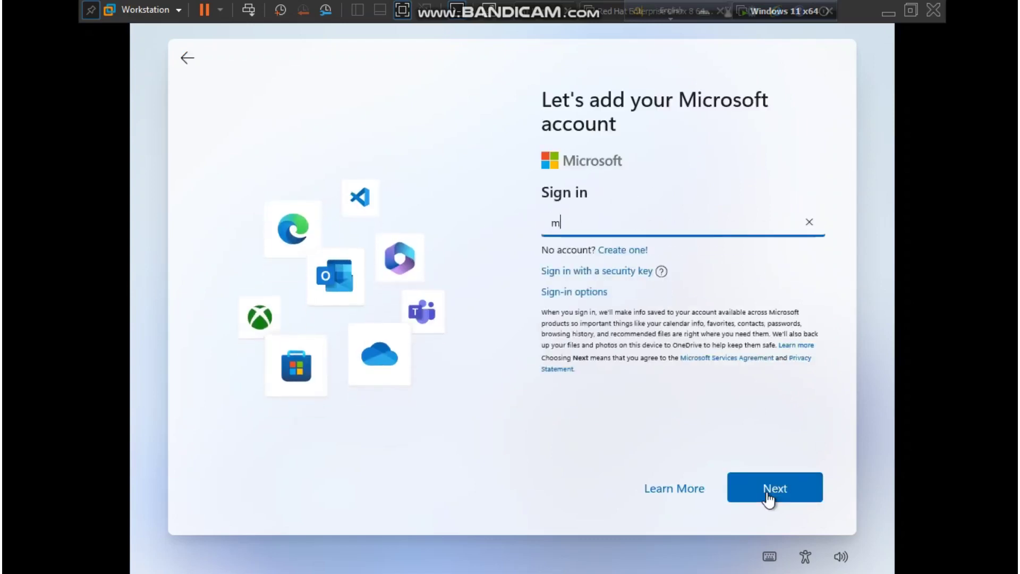
text(a)
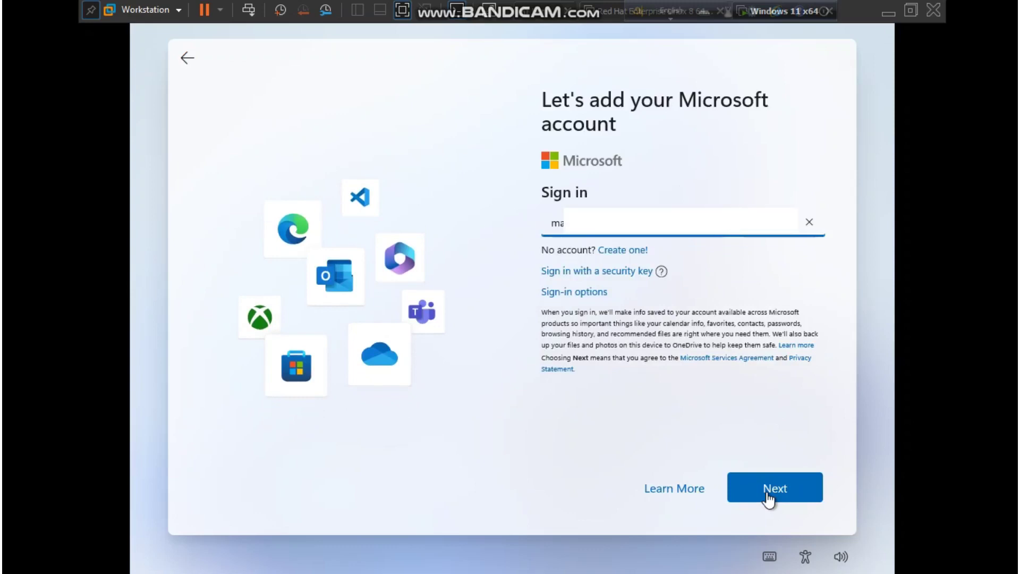
click(768, 499)
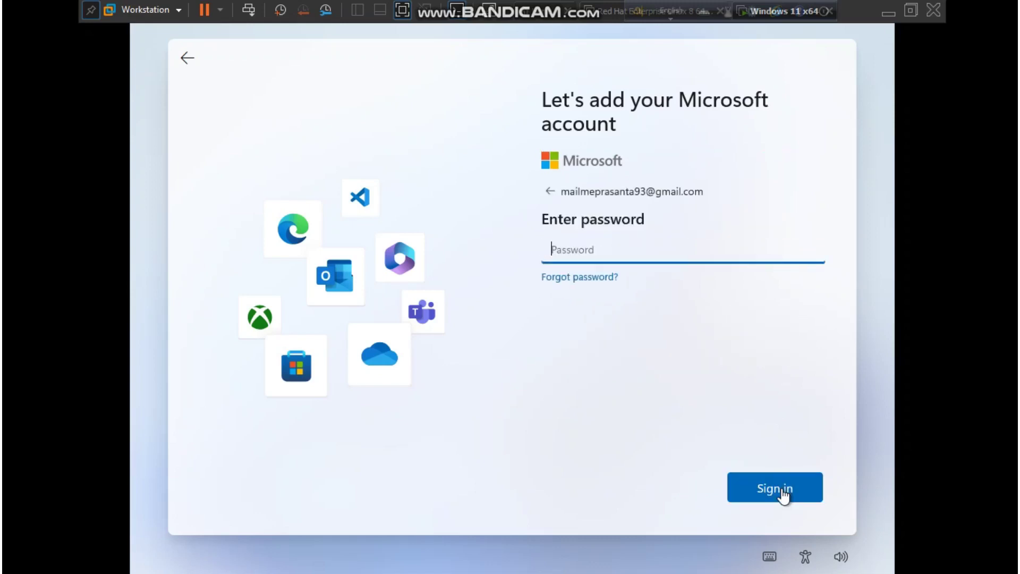
text(••••••)
click(781, 490)
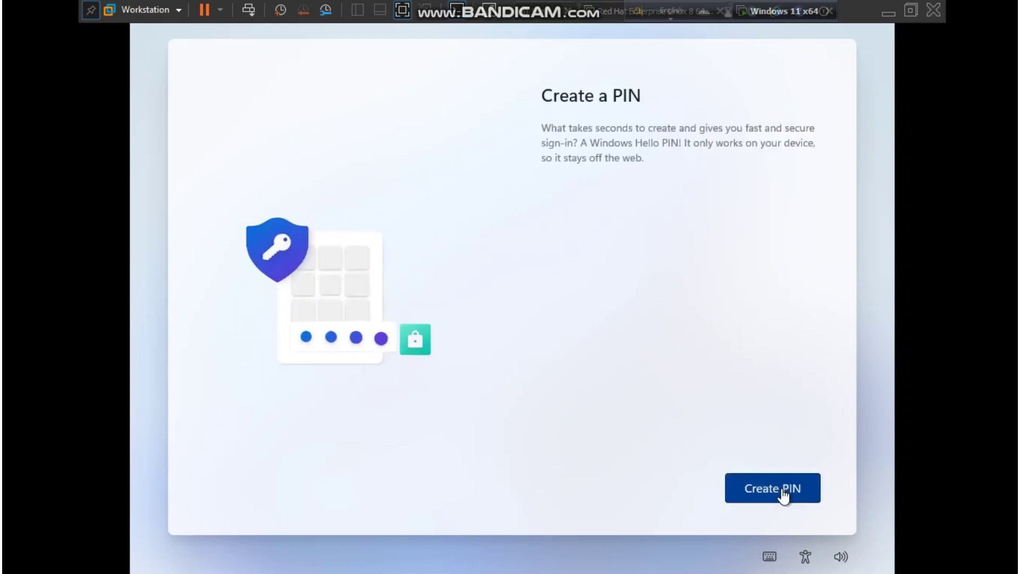
Step: Create a Windows Hello PIN, entering it in New PIN and again in Confirm PIN
click(782, 489)
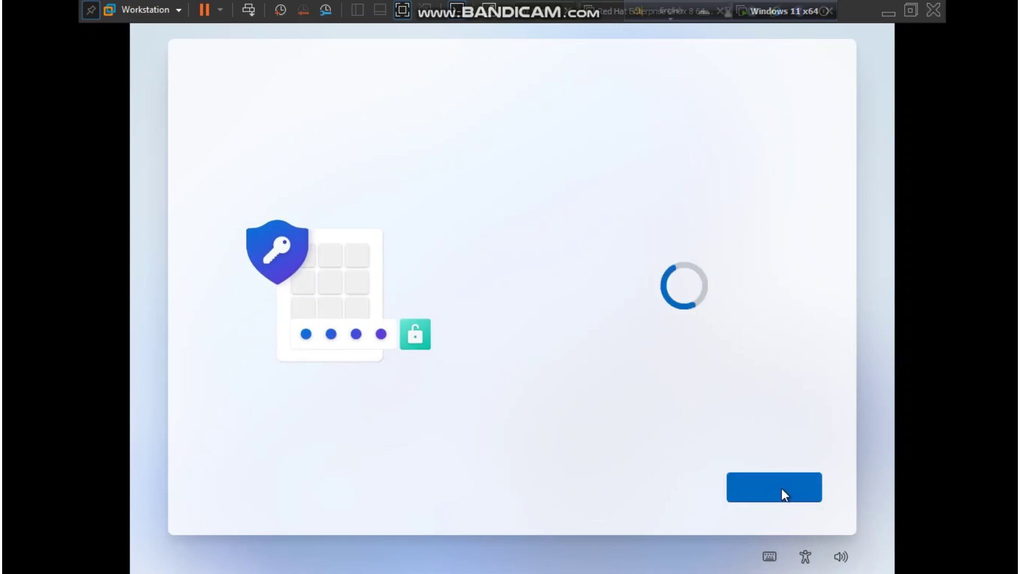
text(1234)
key(Tab)
text(1234)
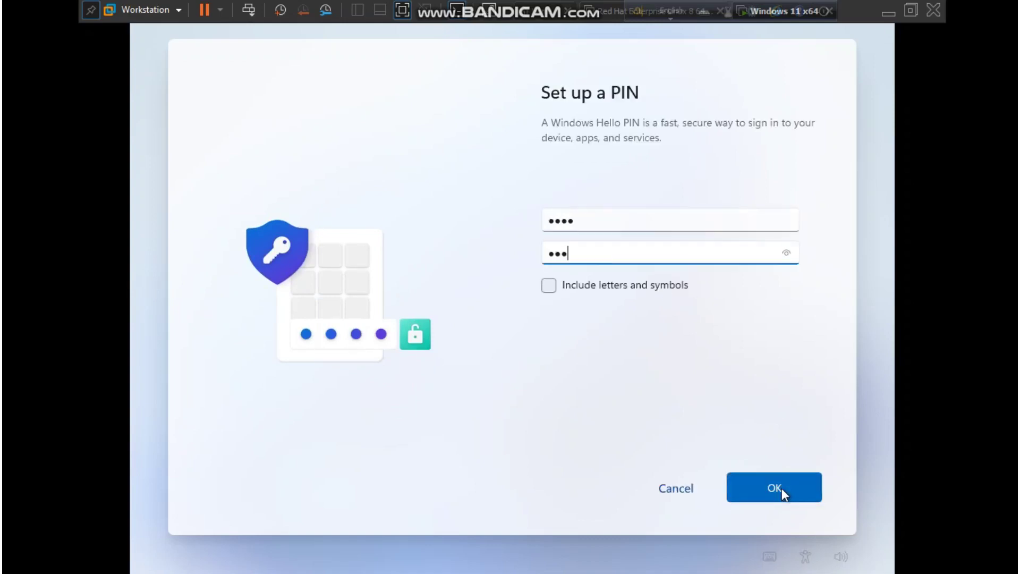
click(782, 488)
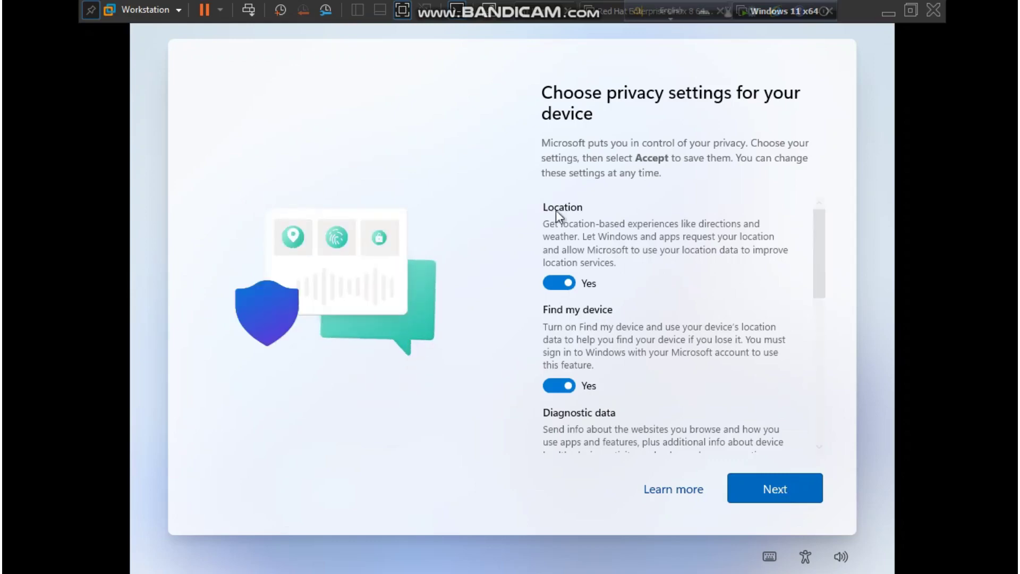
Step: Set Diagnostic data, Inking & typing, Tailored experiences and Advertising ID to No, then accept
scroll(555, 290, down, 5)
click(559, 272)
click(558, 342)
click(558, 446)
scroll(558, 392, down, 5)
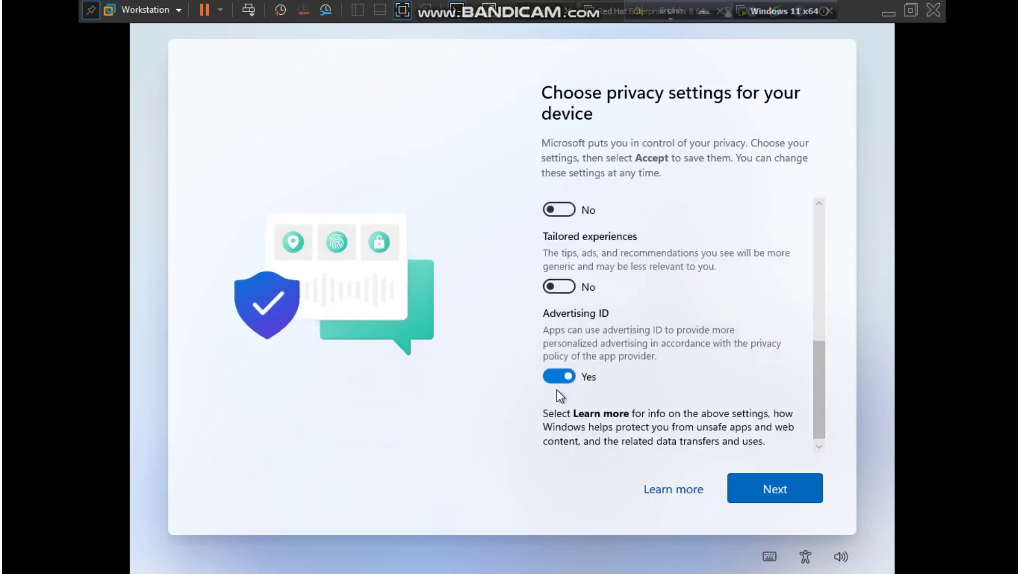
click(558, 376)
scroll(558, 380, up, 10)
click(797, 488)
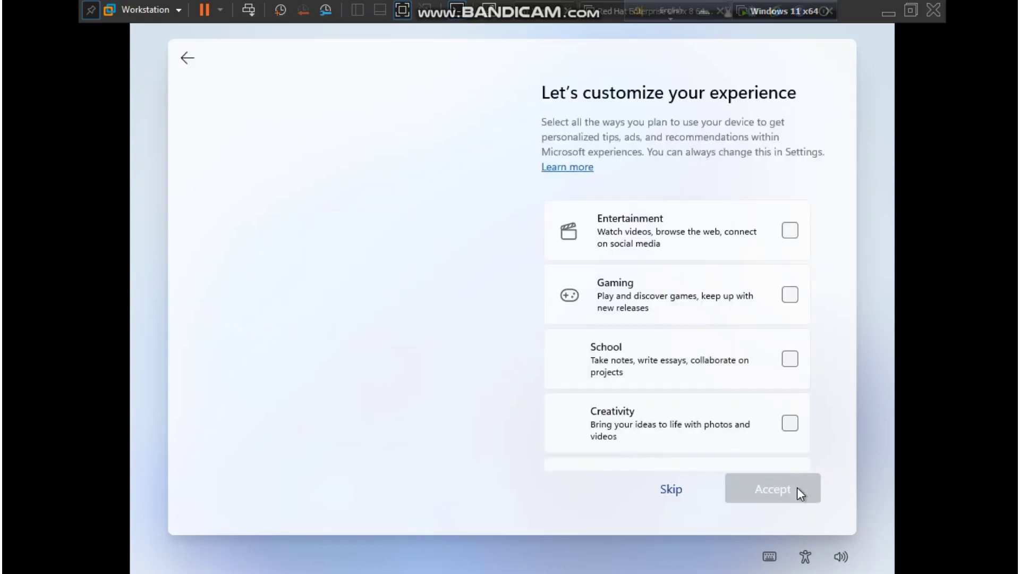
Step: Choose Entertainment as the device's planned use and skip linking an Android phone
scroll(766, 376, down, 3)
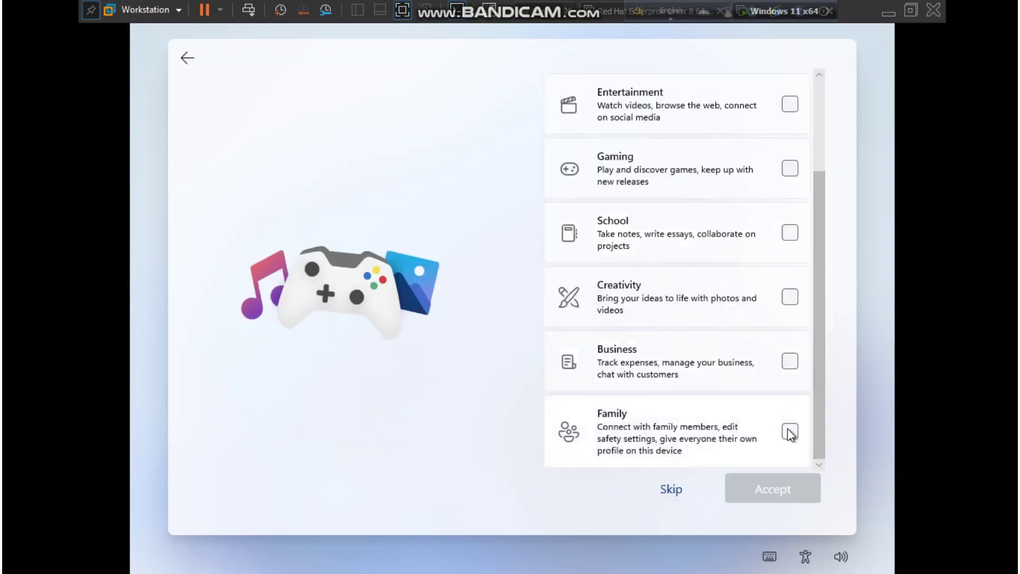
scroll(788, 428, up, 3)
click(789, 228)
click(773, 489)
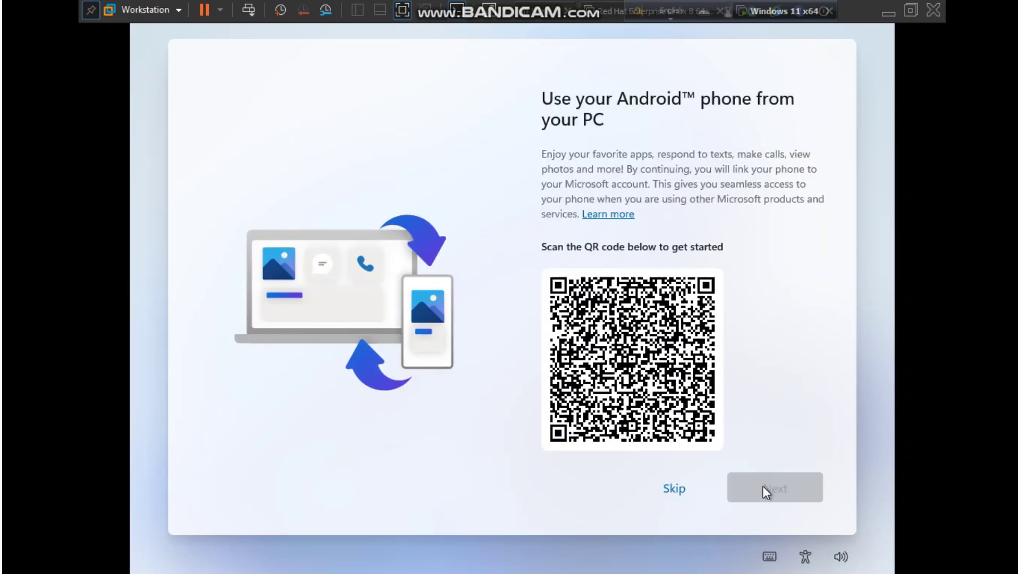
click(674, 490)
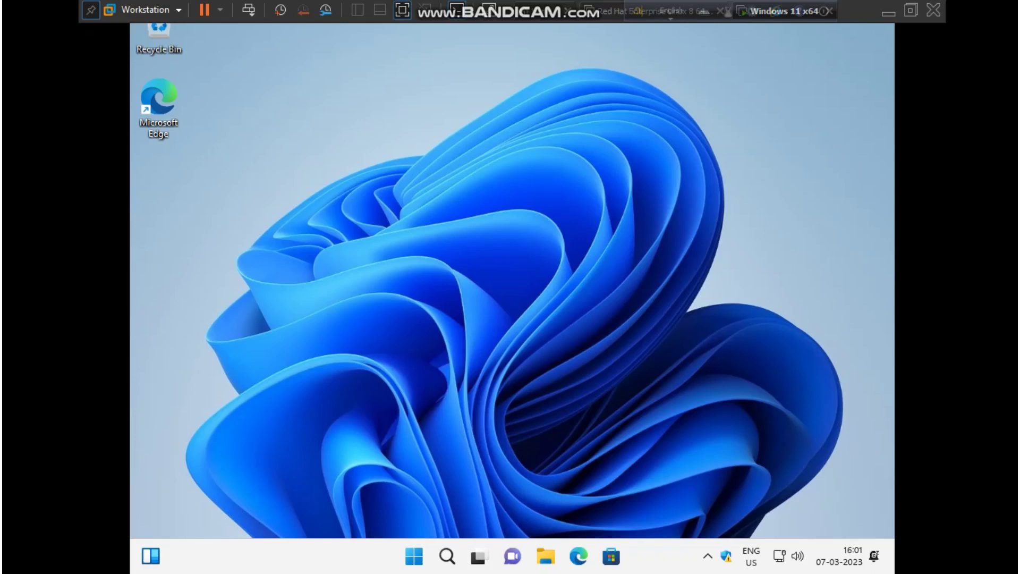
Step: Refresh the Windows 11 desktop from its context menu and bring up the Start menu
right_click(603, 311)
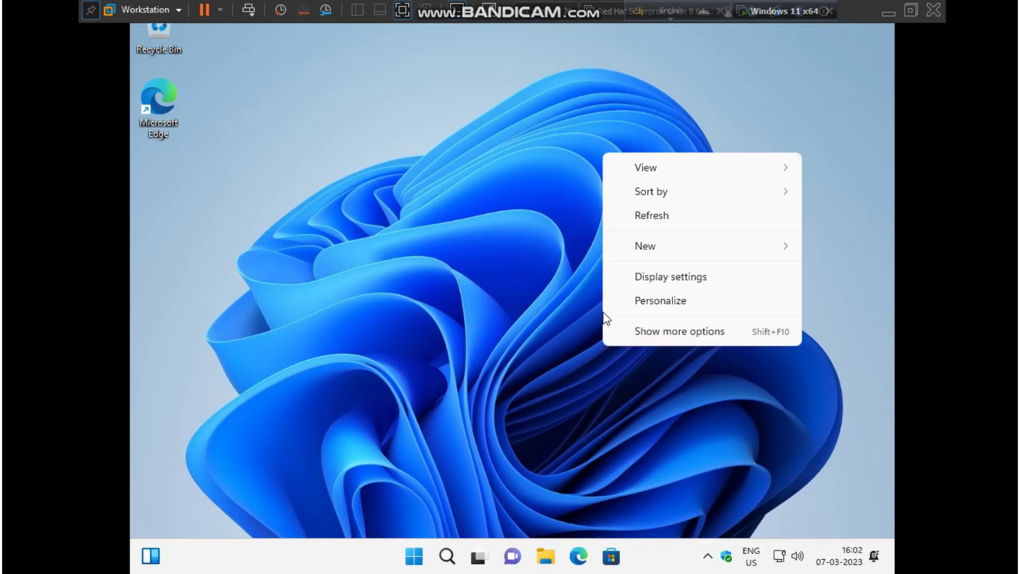
click(644, 210)
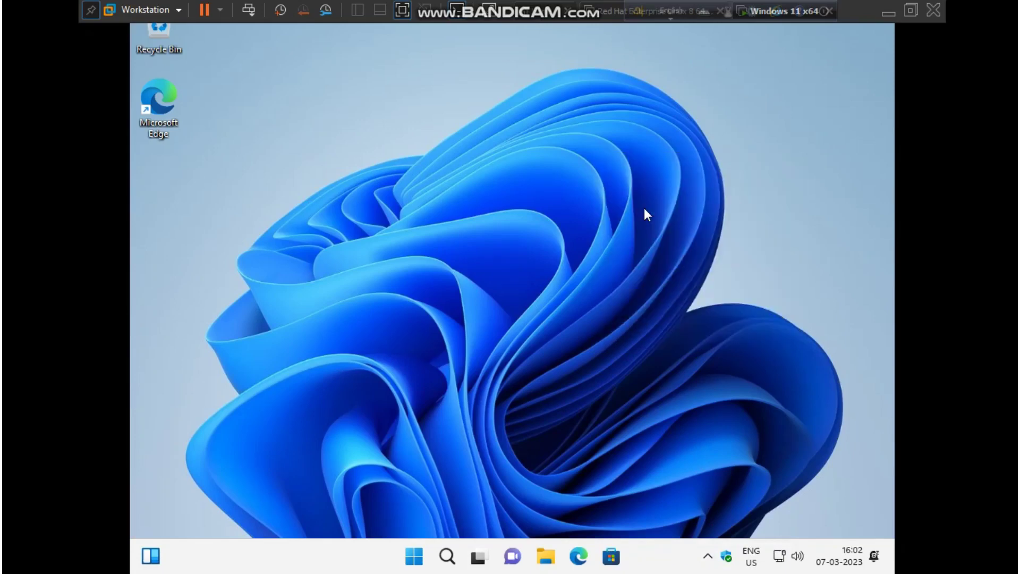
key(super)
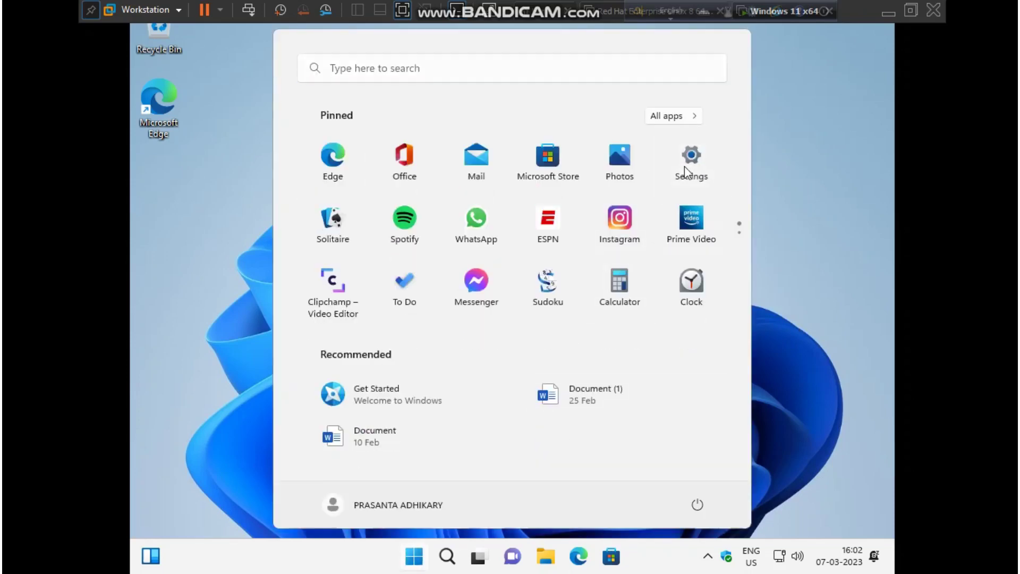
Step: View System > About in Settings (Windows 11 Pro 22H2, 4.00 GB RAM), then close Settings
click(684, 167)
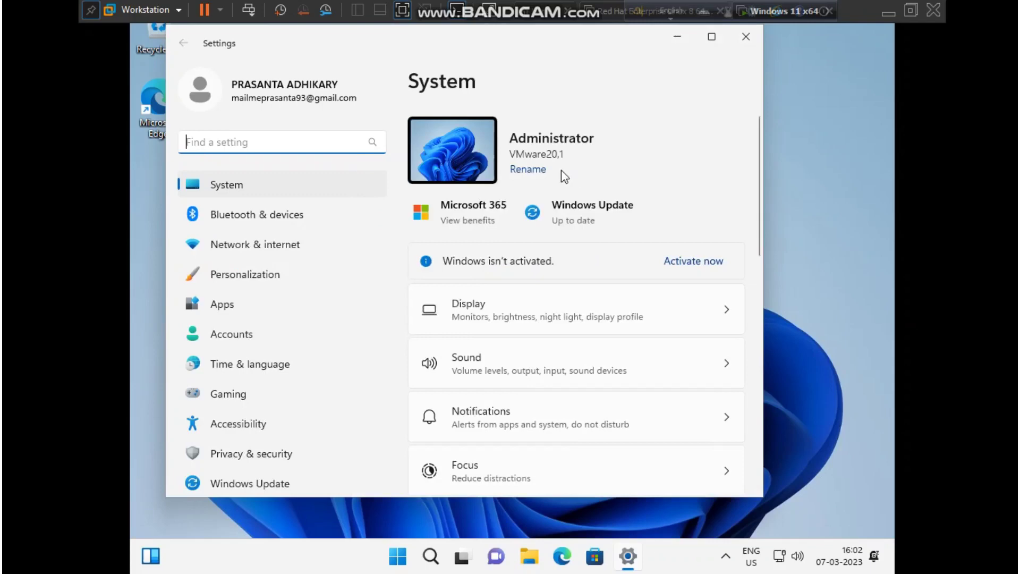
scroll(468, 271, down, 10)
click(477, 438)
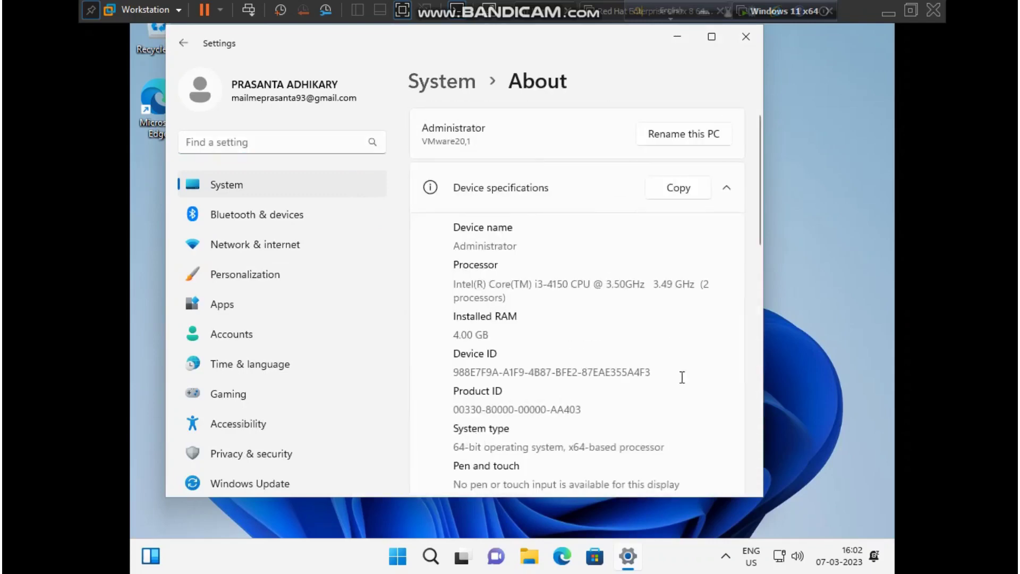
scroll(691, 375, down, 2)
scroll(542, 250, down, 7)
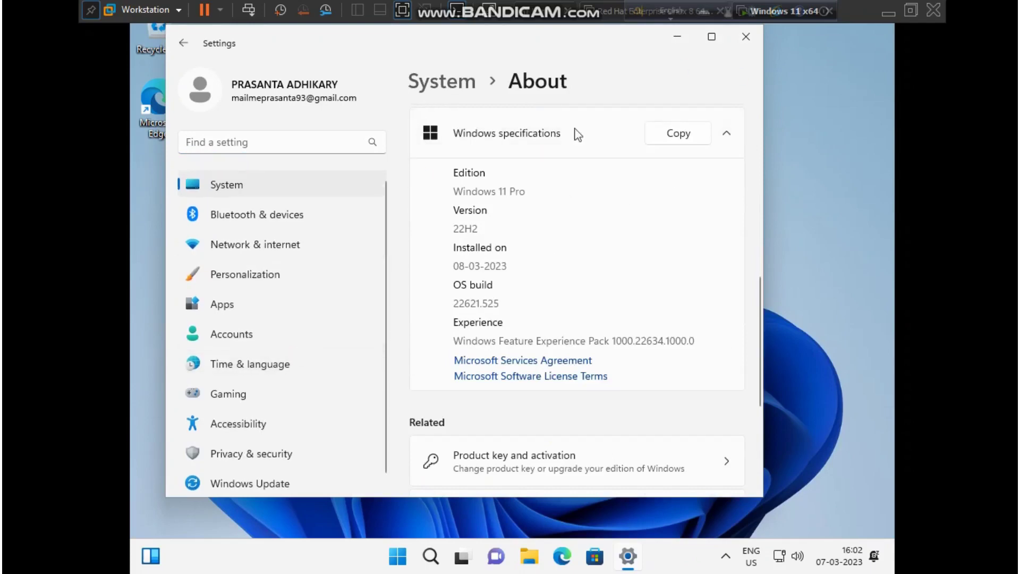
click(746, 36)
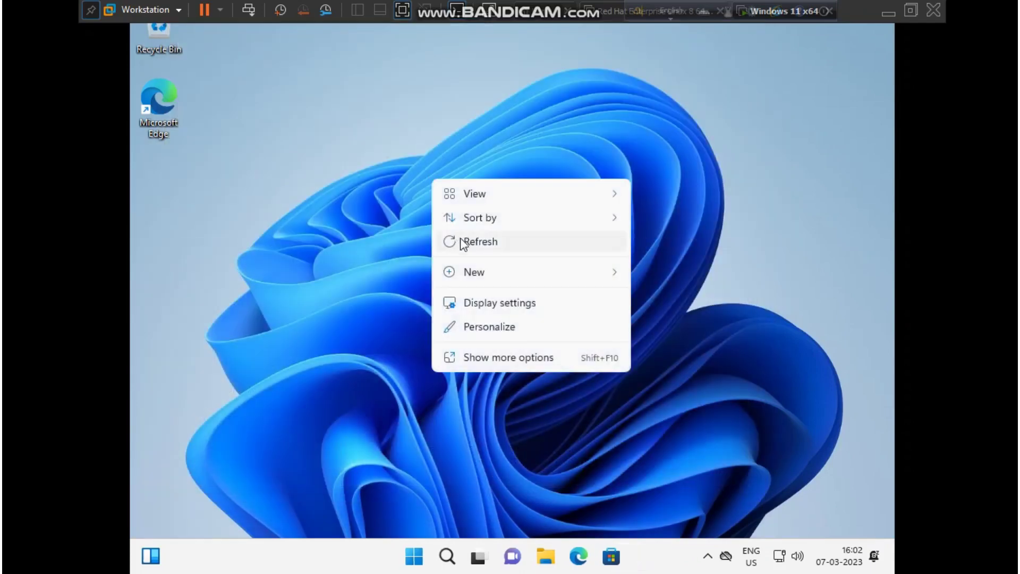